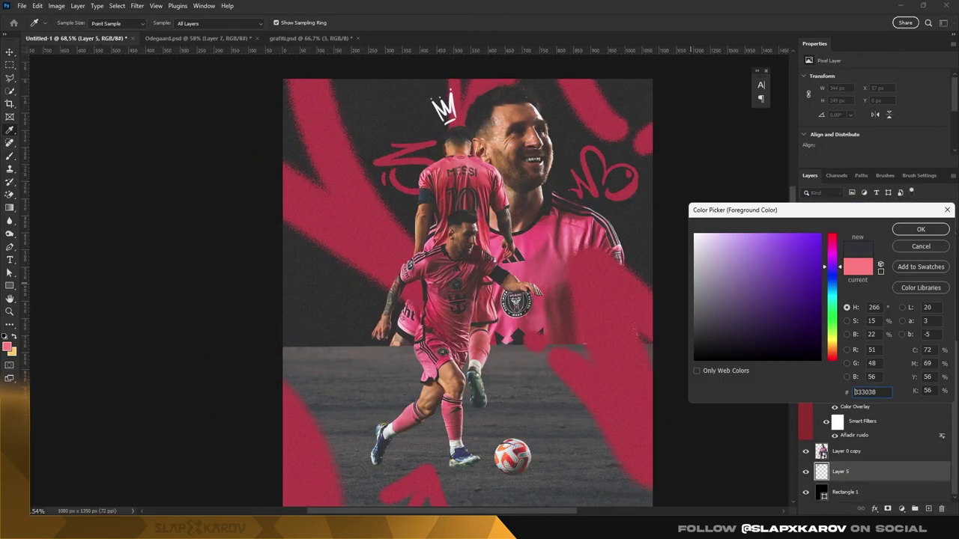
# Paint scratchy white texture brush strokes around the Messi cutouts.
pyautogui.click(420, 247)
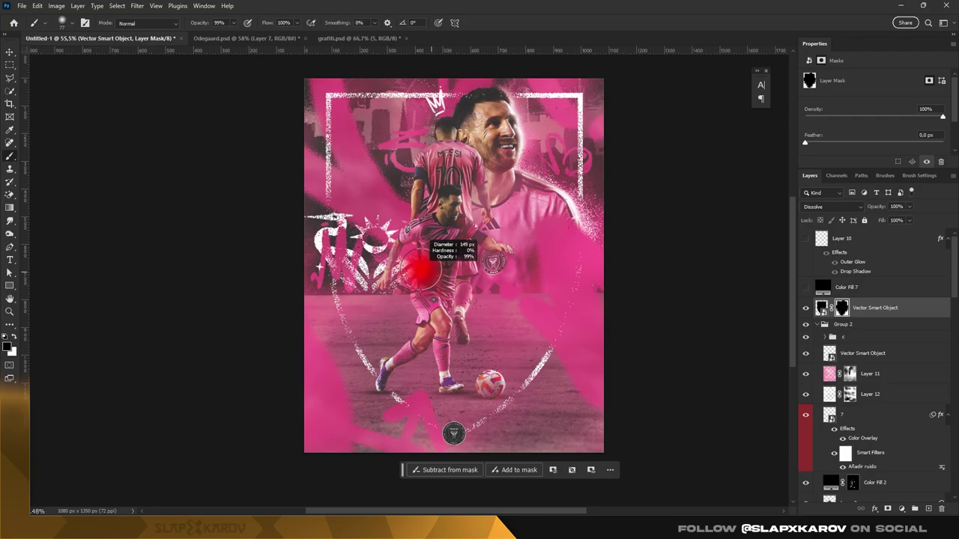
# Fit the whole poster in view, then zoom back in toward the crest.
pyautogui.press('z')
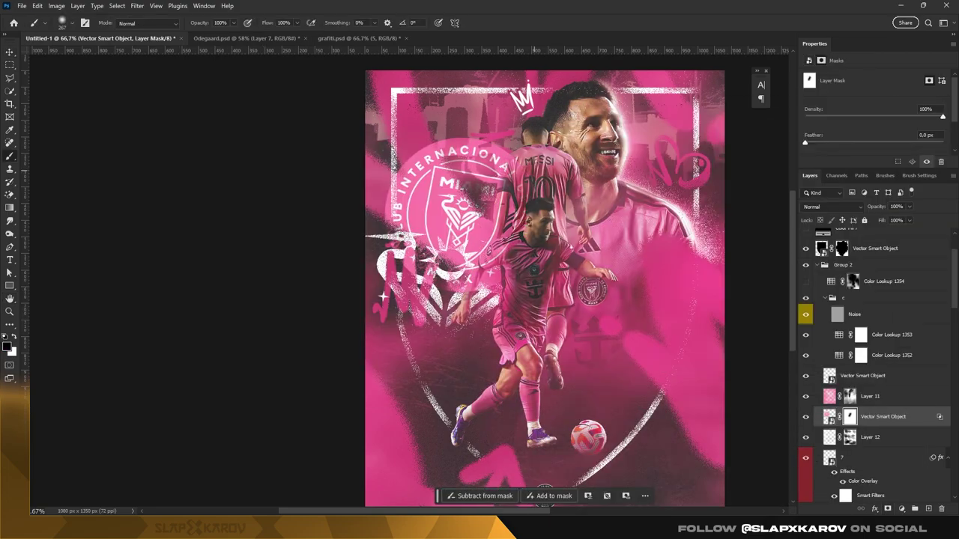
pyautogui.scroll(5, 585, 130)
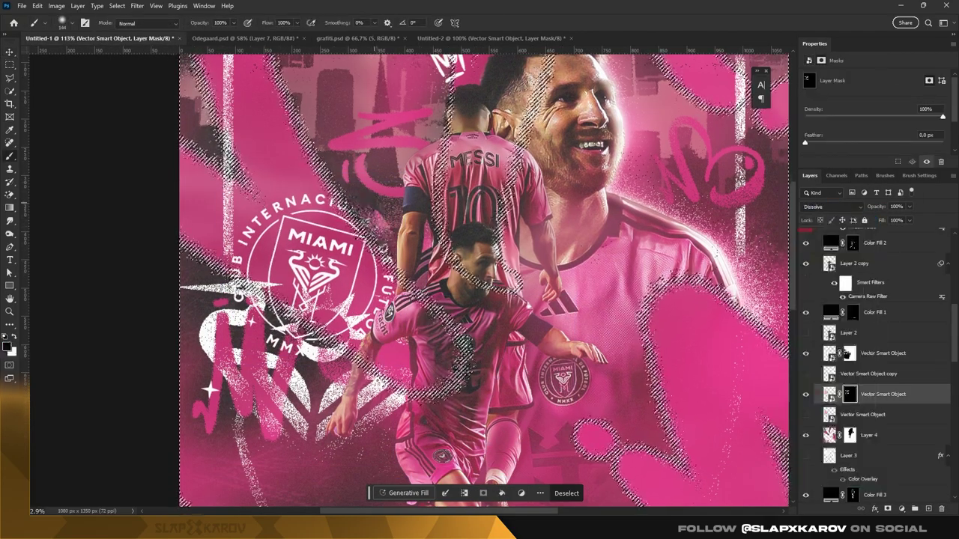
# Deselect once the crest's layer mask has been painted.
pyautogui.hotkey('ctrl', 'd')
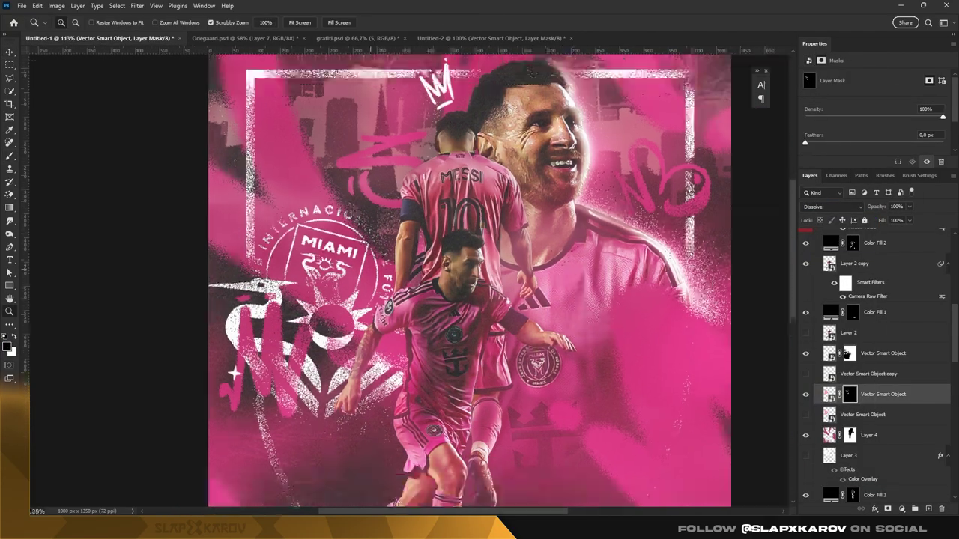